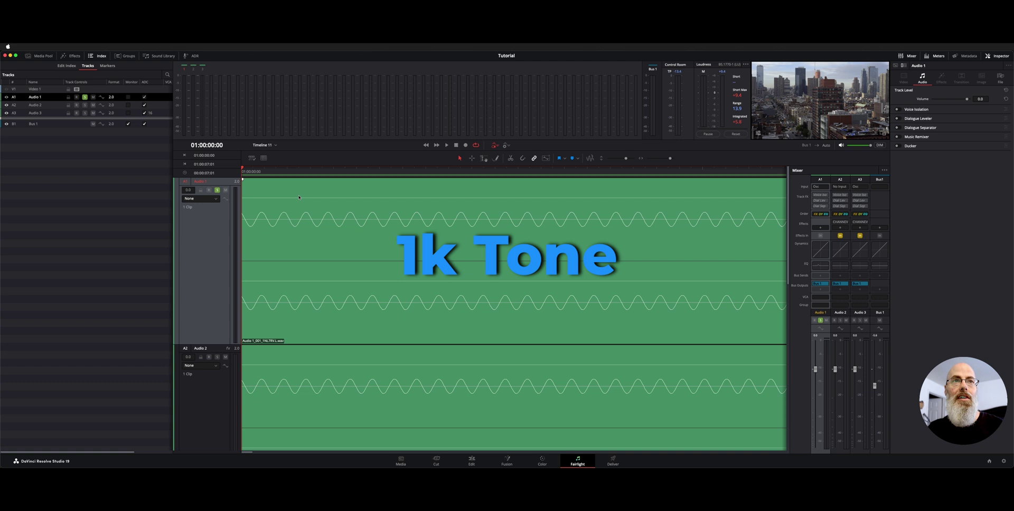
- Play and stop the 1k tone clips, then zoom the timeline in and back out
key(space)
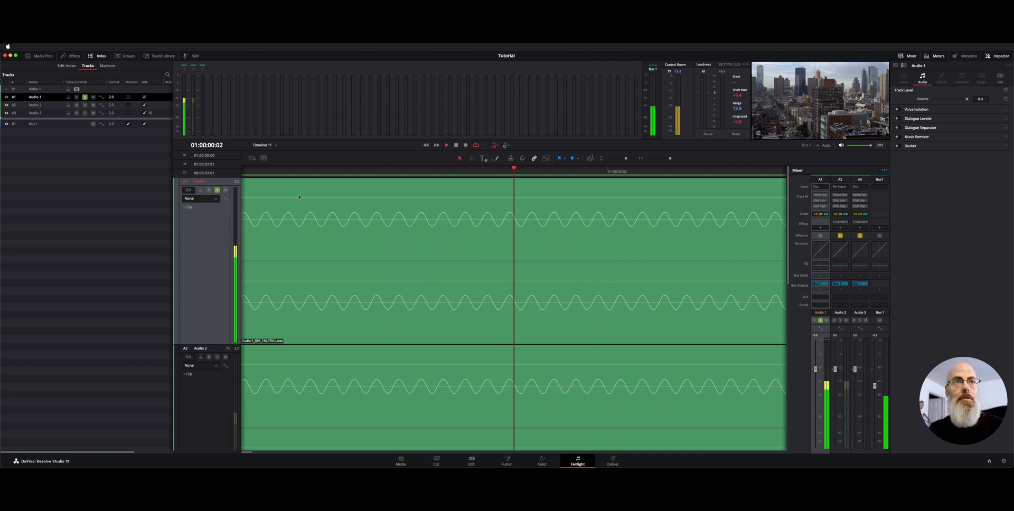
key(space)
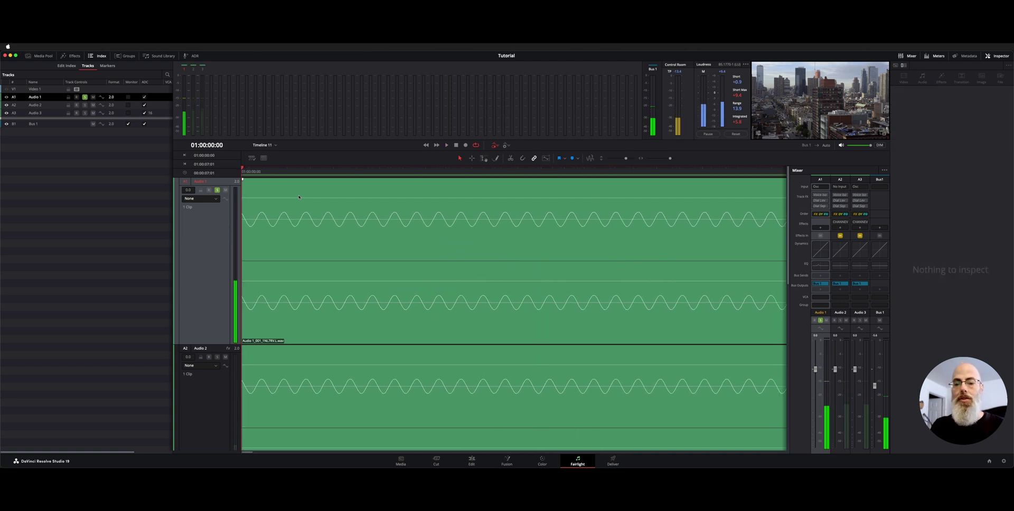
key(ctrl+equal)
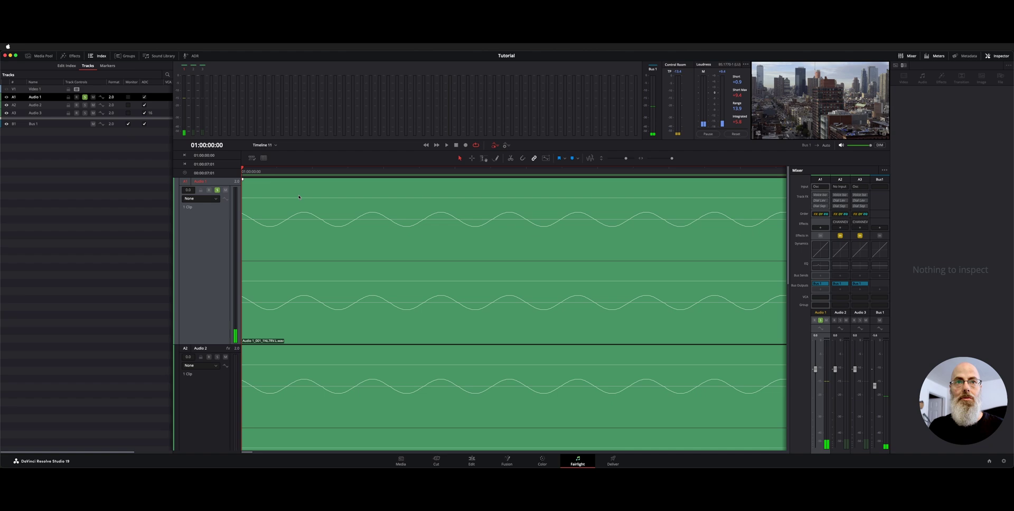
key(ctrl+minus)
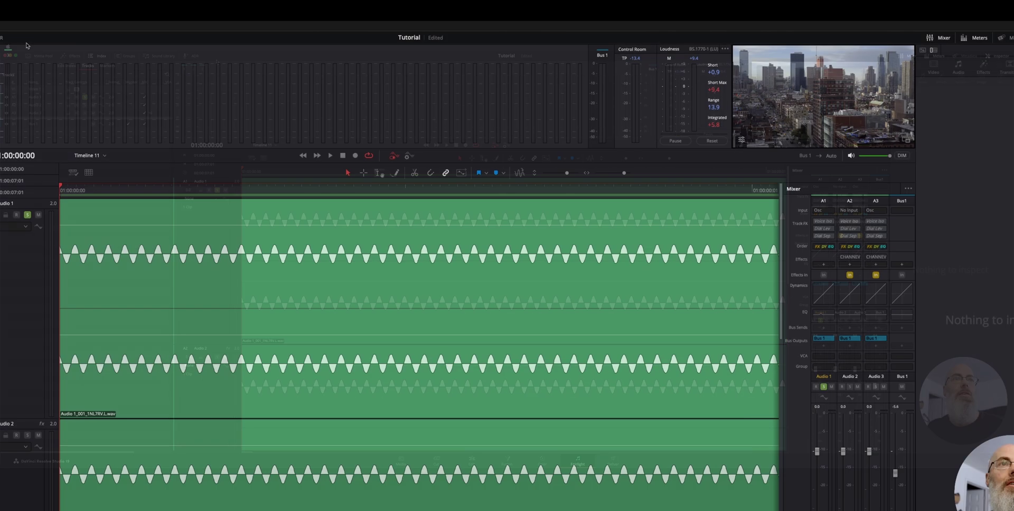
click(214, 46)
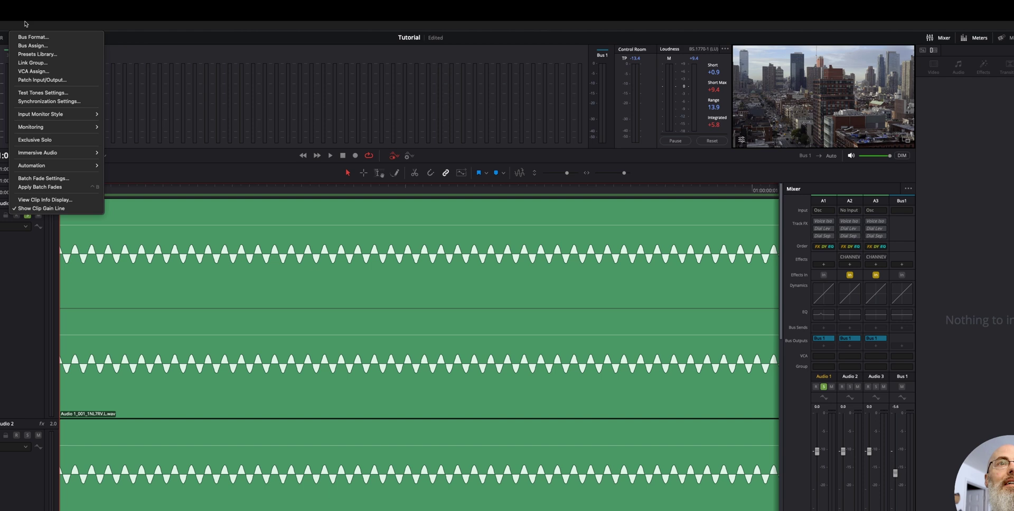
click(69, 95)
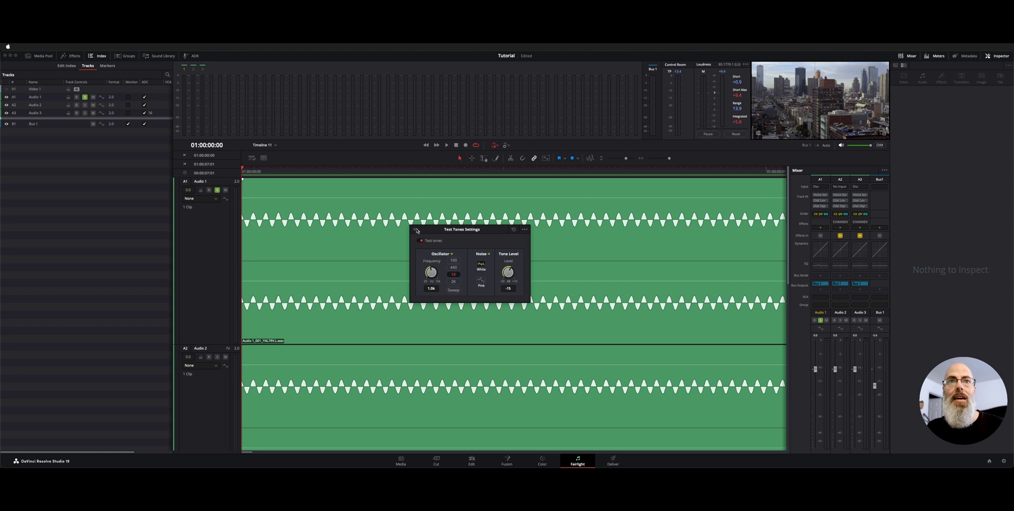
click(413, 230)
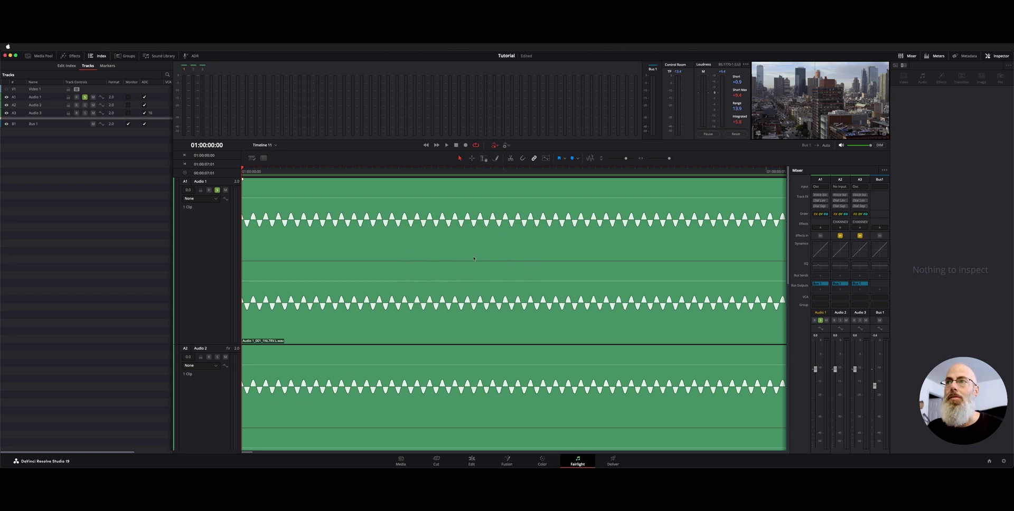
- Patch the System Generator Osc tone into Audio 1 and arm Audio 1 for recording
click(824, 182)
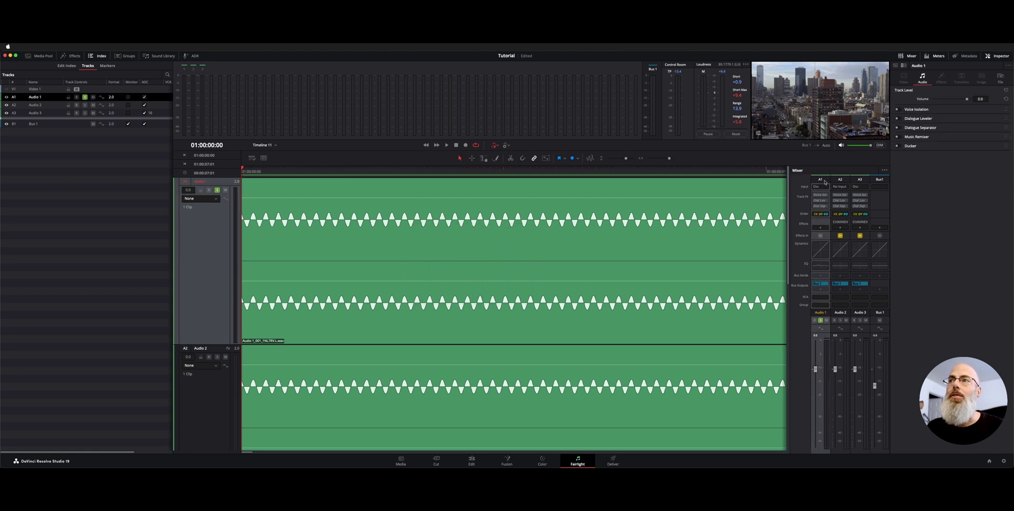
click(825, 189)
click(831, 204)
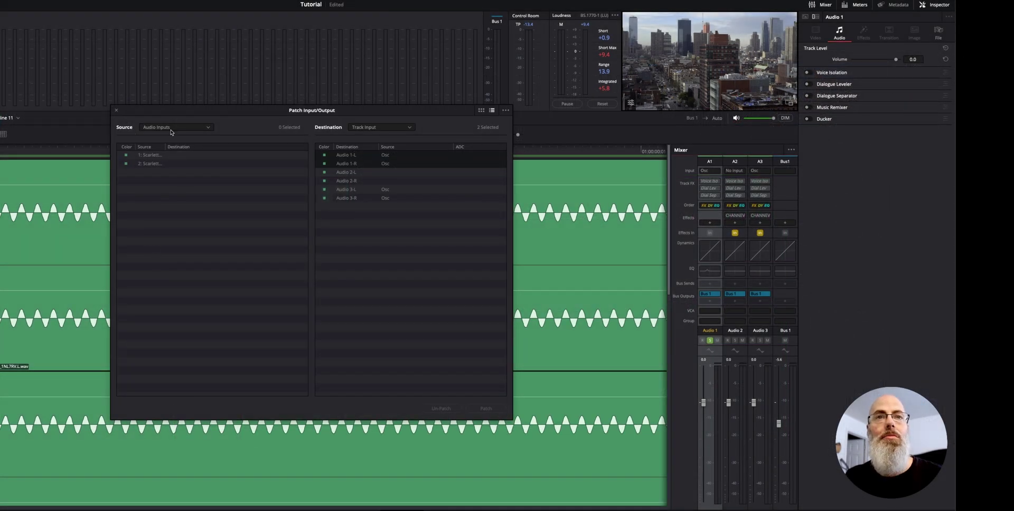
click(171, 128)
click(164, 171)
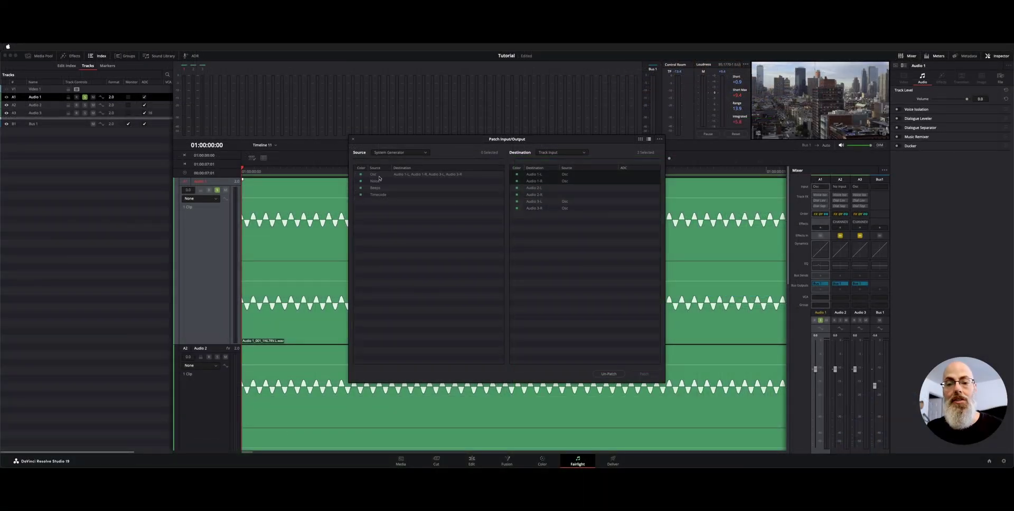
click(379, 176)
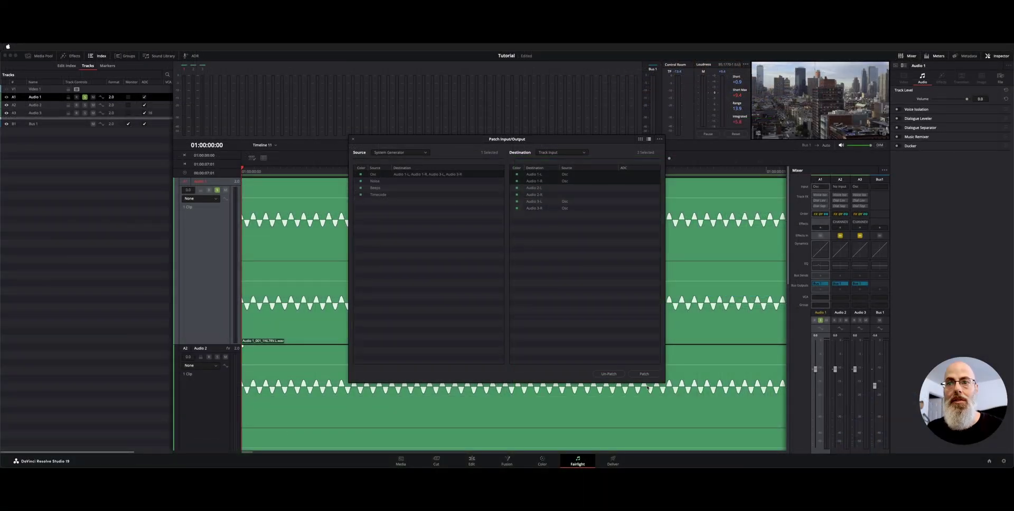
click(354, 140)
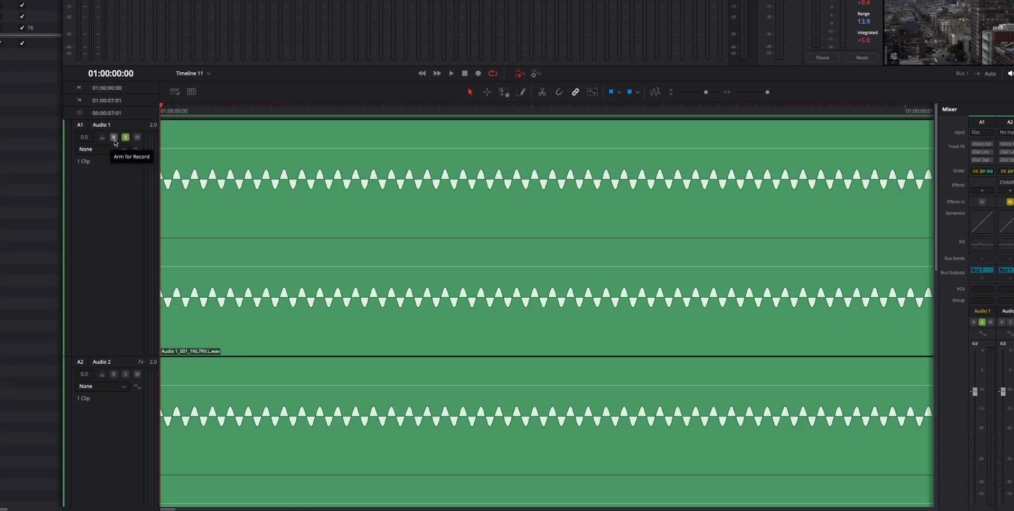
click(114, 139)
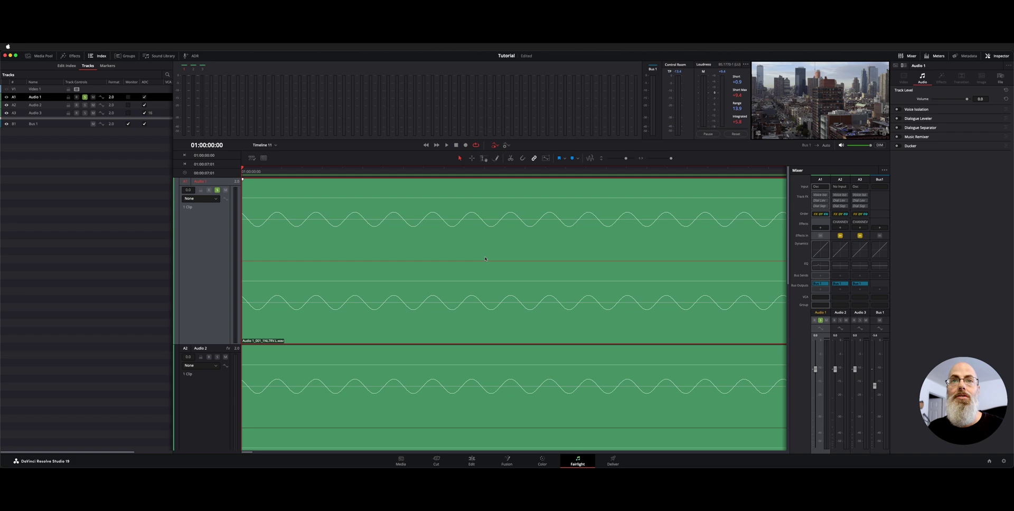
- Paste a copy of the Audio 1_001 tone clip onto Audio 3, offset later, and select it
click(420, 295)
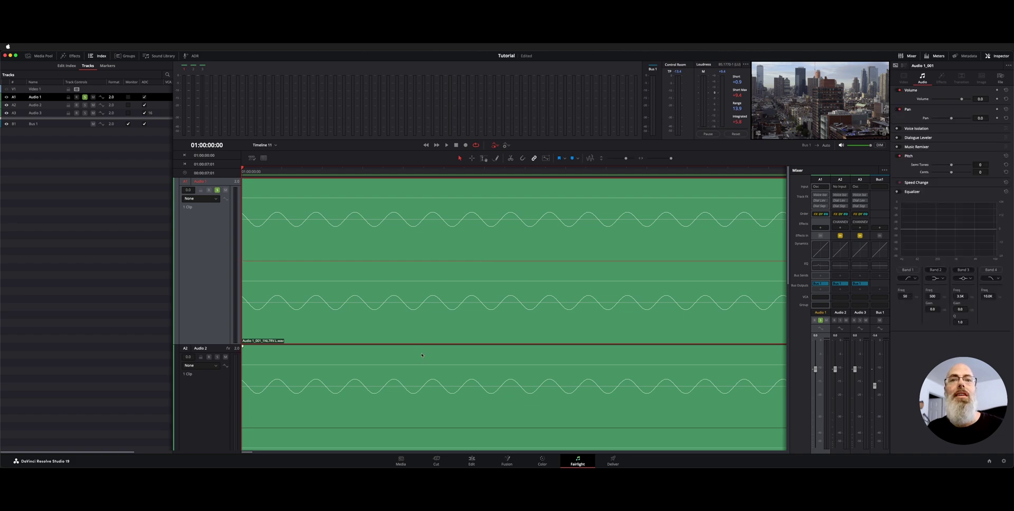
scroll(417, 337, down, 1)
scroll(411, 322, down, 3)
scroll(408, 308, down, 2)
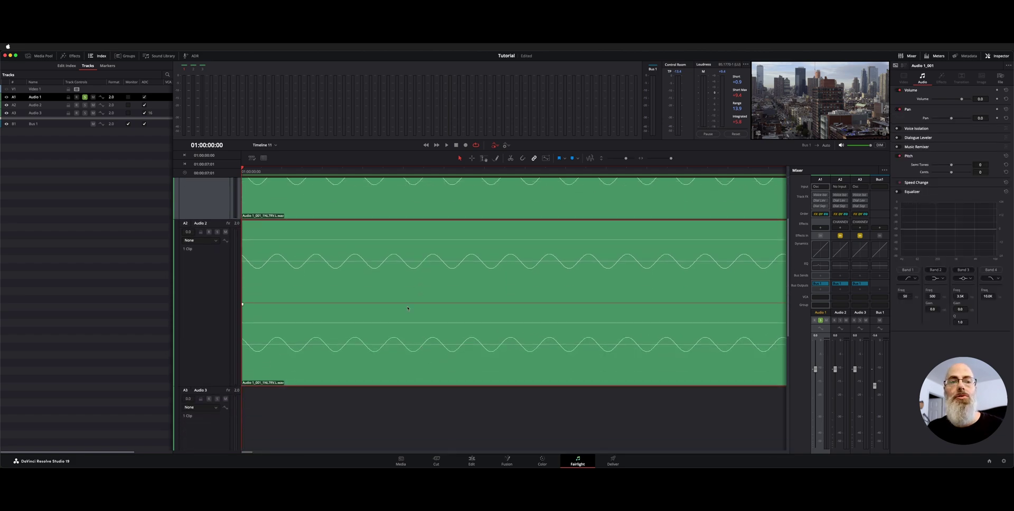
scroll(407, 308, up, 5)
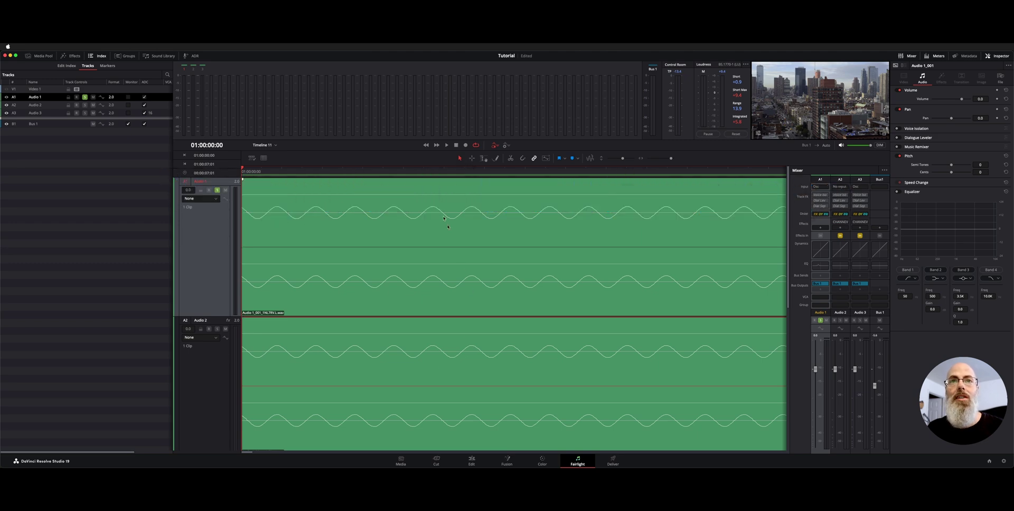
click(431, 174)
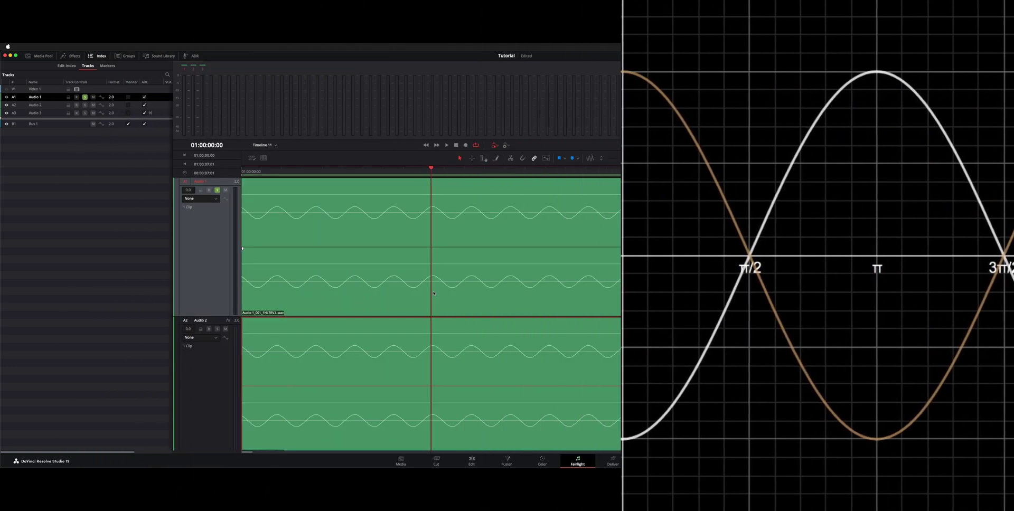
key(Home)
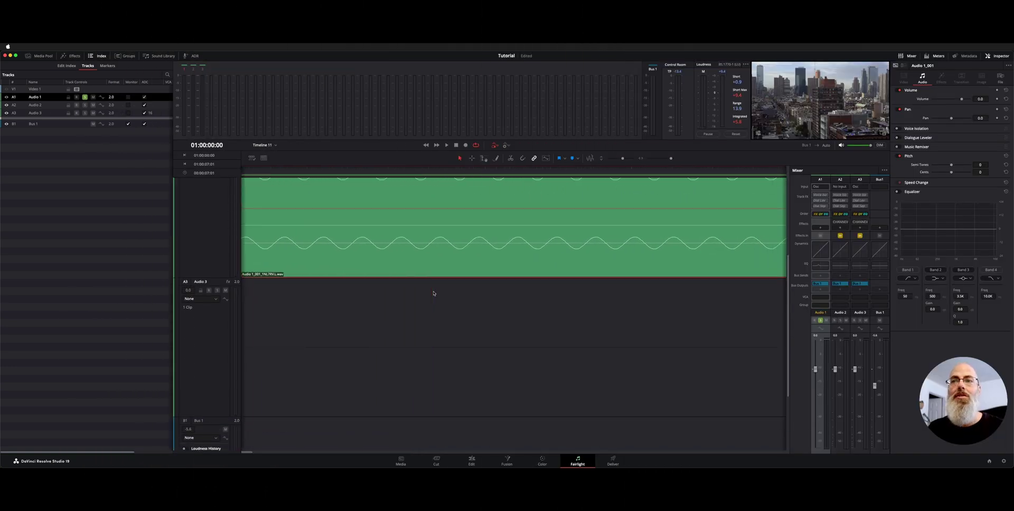
key(ctrl+v)
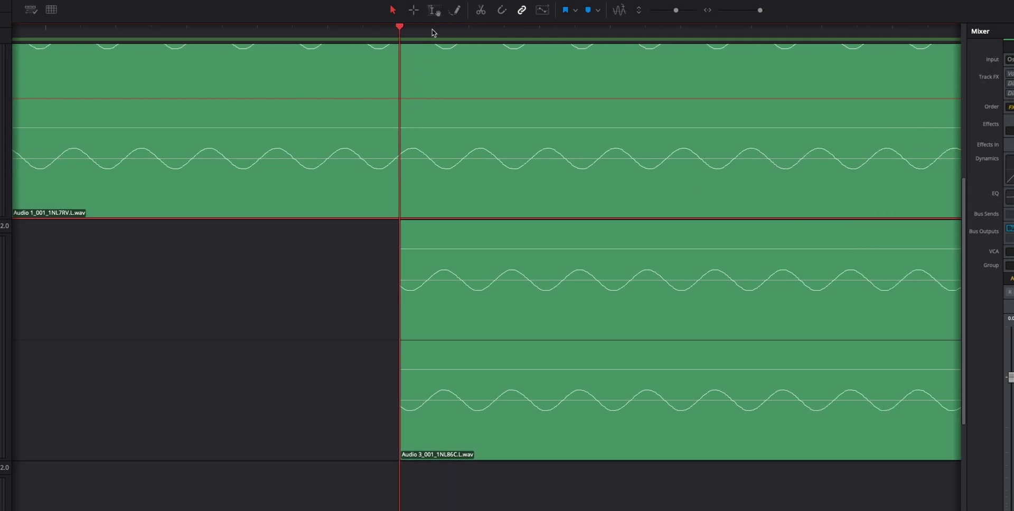
click(476, 31)
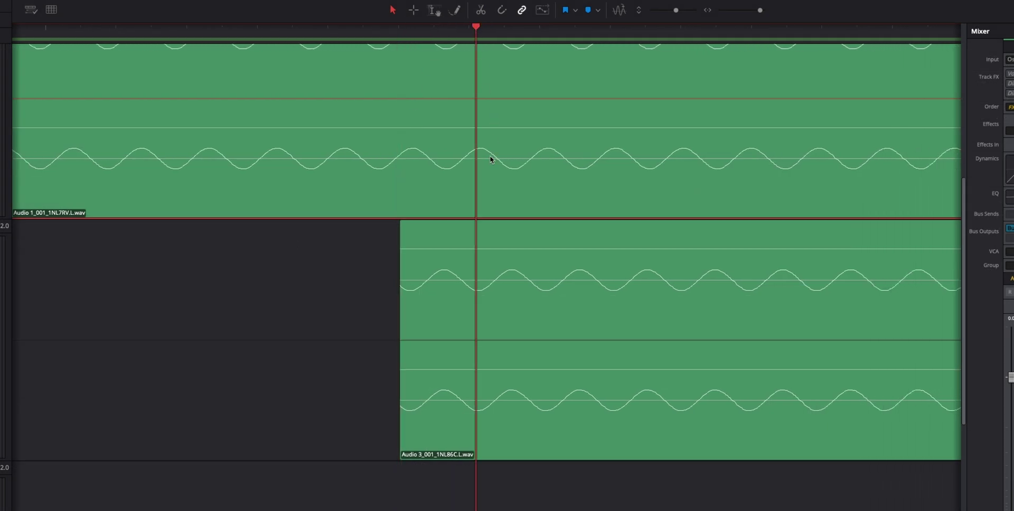
click(478, 296)
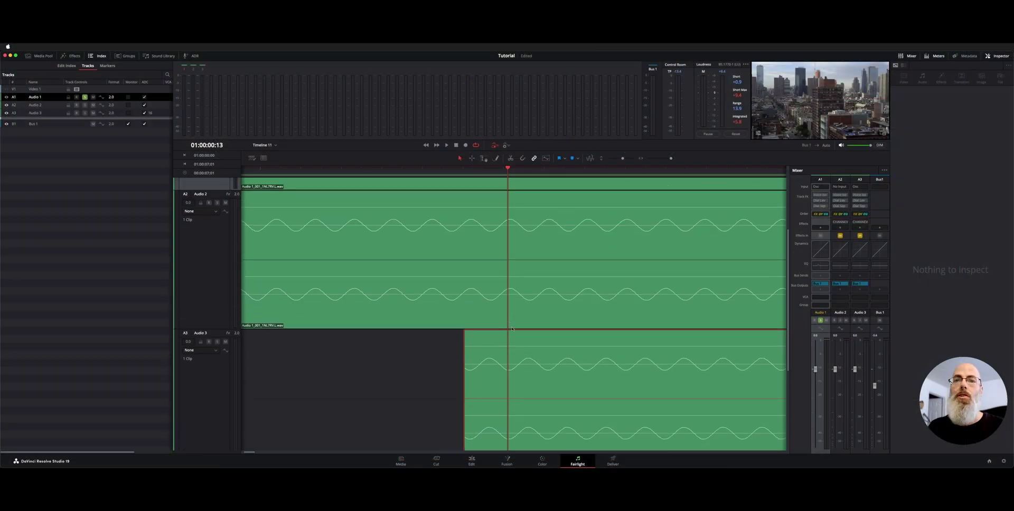
- Return the playhead to the start and zoom the timeline out
scroll(528, 369, up, 3)
scroll(313, 373, down, 2)
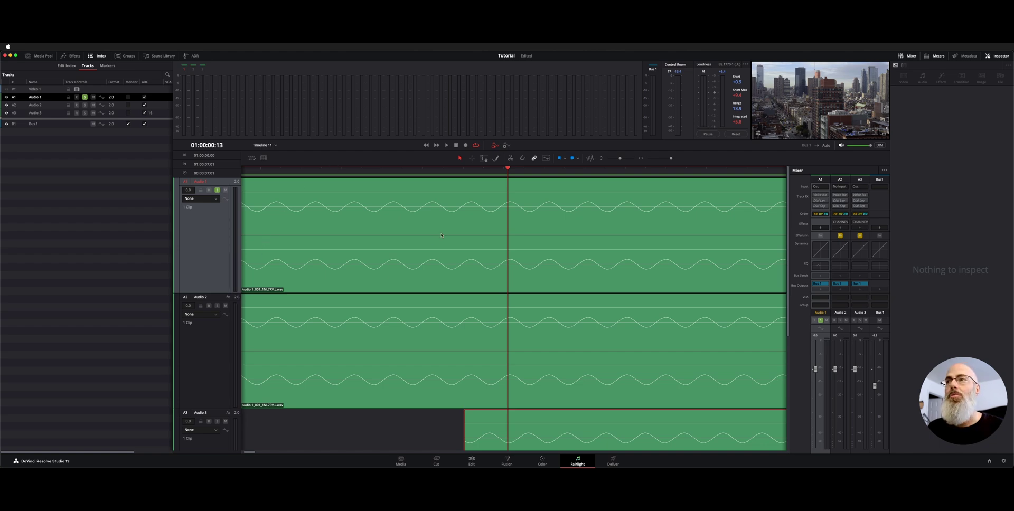
key(Home)
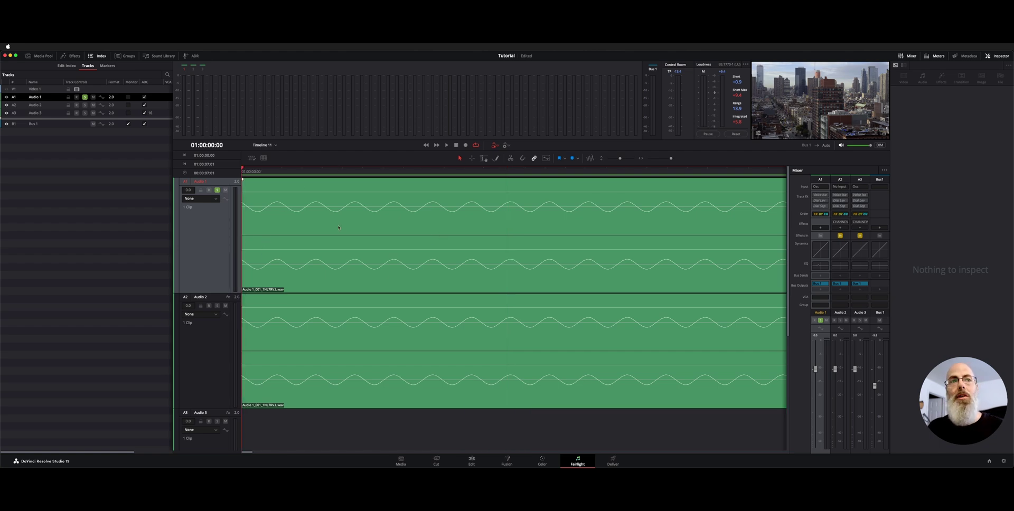
key(ctrl+minus)
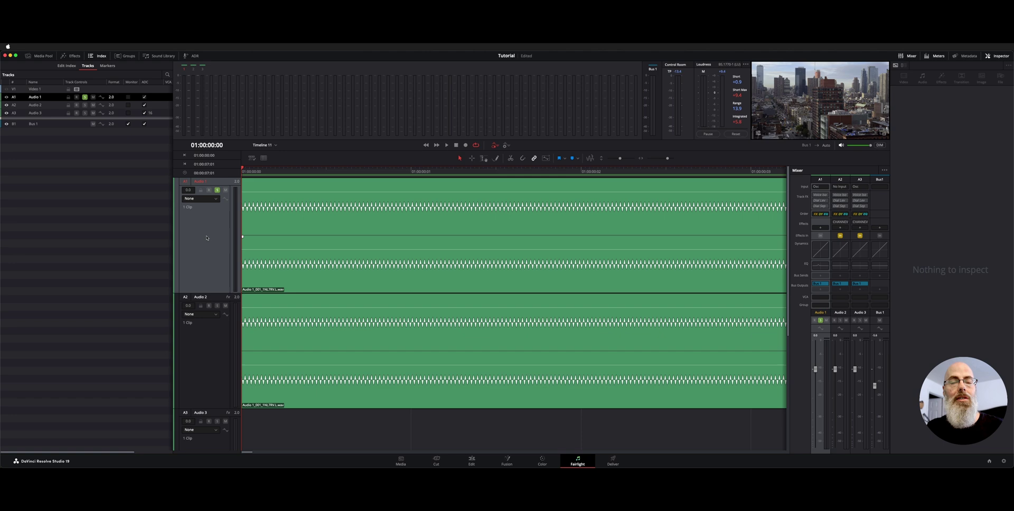
- Play the tones, solo Audio 2 during playback, then return to the start
key(space)
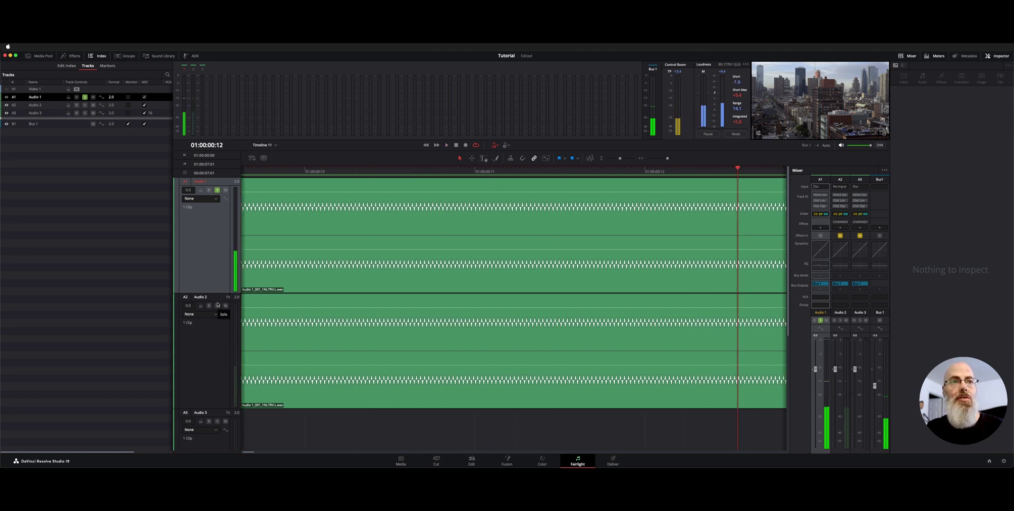
click(217, 305)
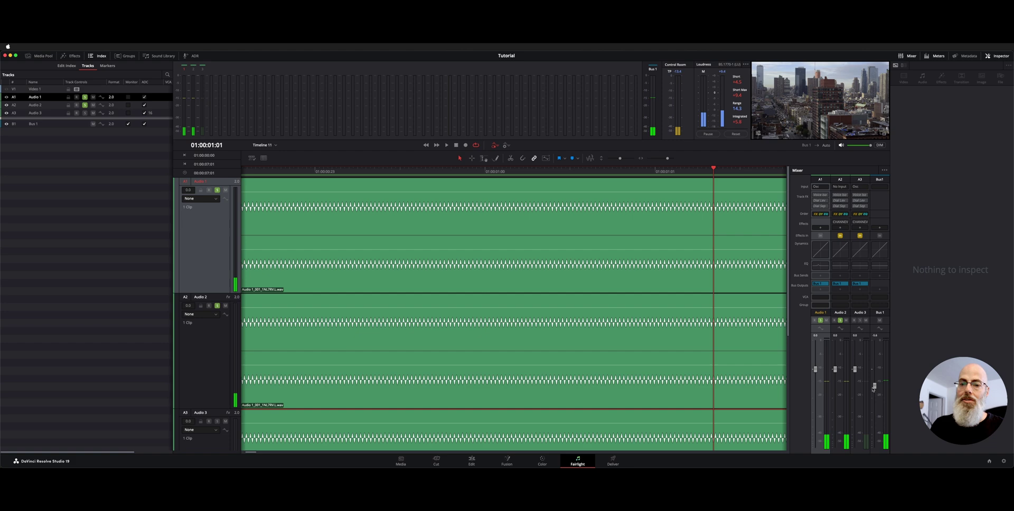
scroll(480, 444, down, 3)
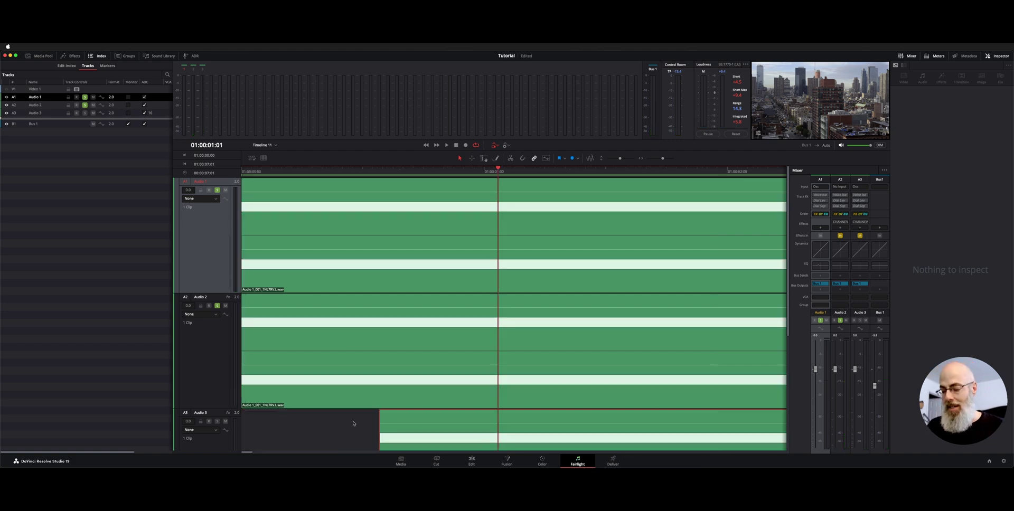
scroll(353, 424, up, 2)
scroll(353, 423, up, 3)
key(Home)
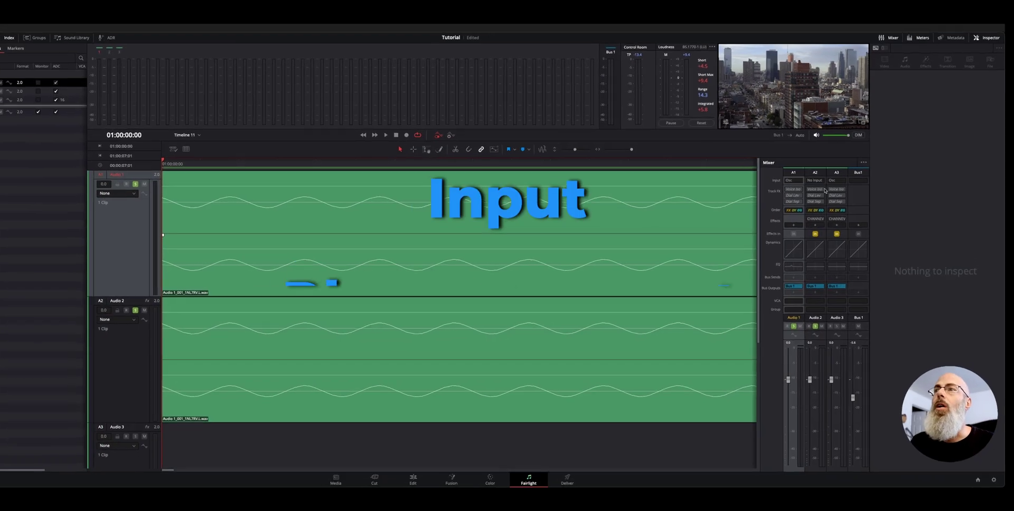
- Open Audio 2's path settings from the mixer input options and invert its phase
click(848, 186)
click(784, 169)
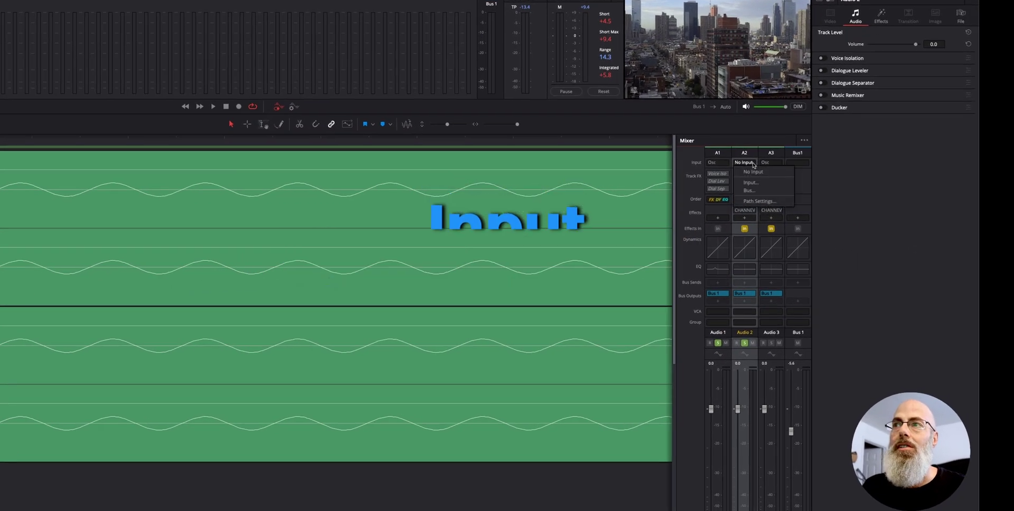
click(771, 202)
drag(369, 195, 325, 243)
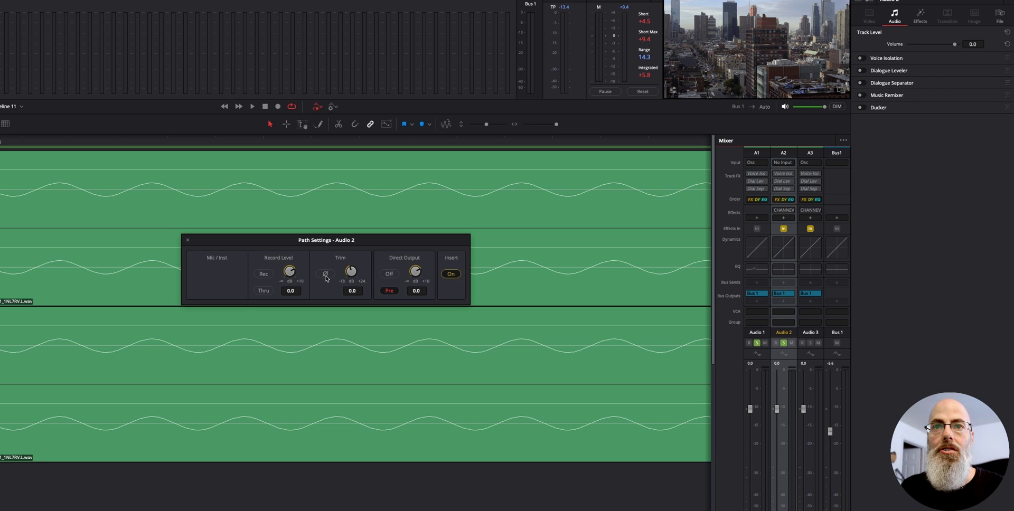
click(326, 275)
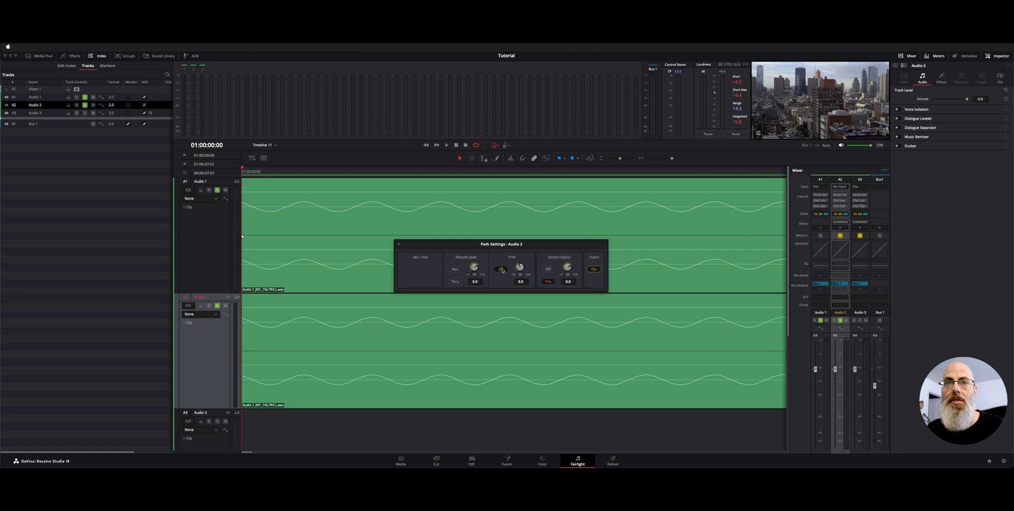
- Play the tones, comparing Audio 2 with phase inversion off and back on
key(space)
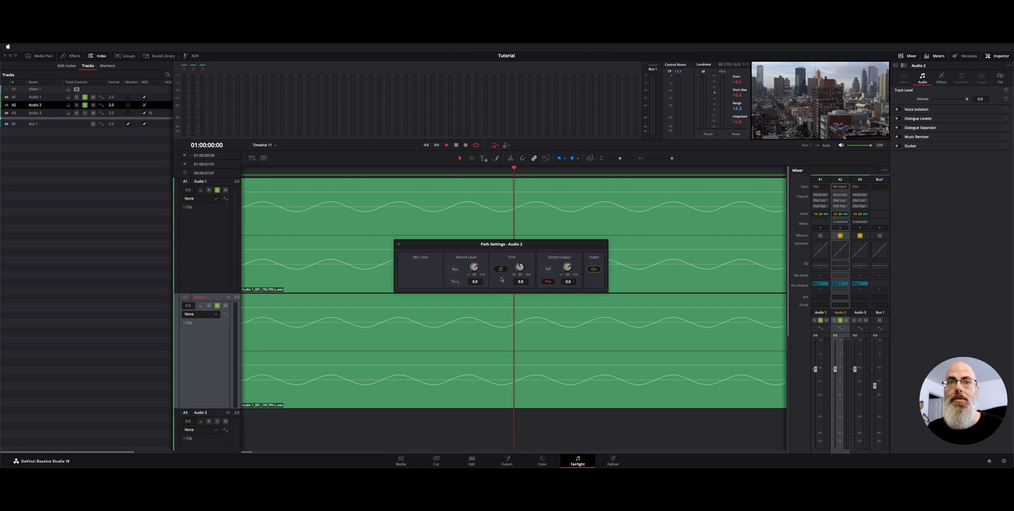
key(space)
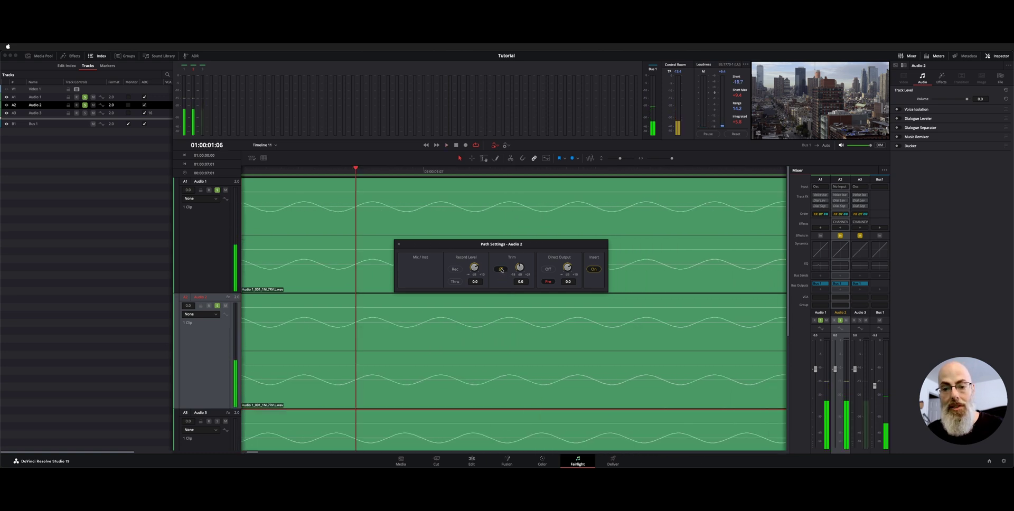
key(Home)
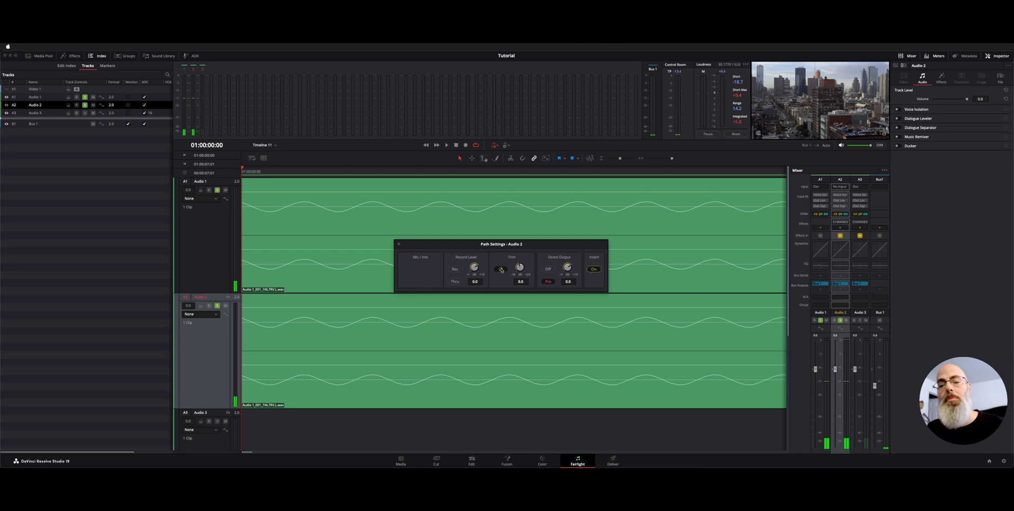
click(501, 270)
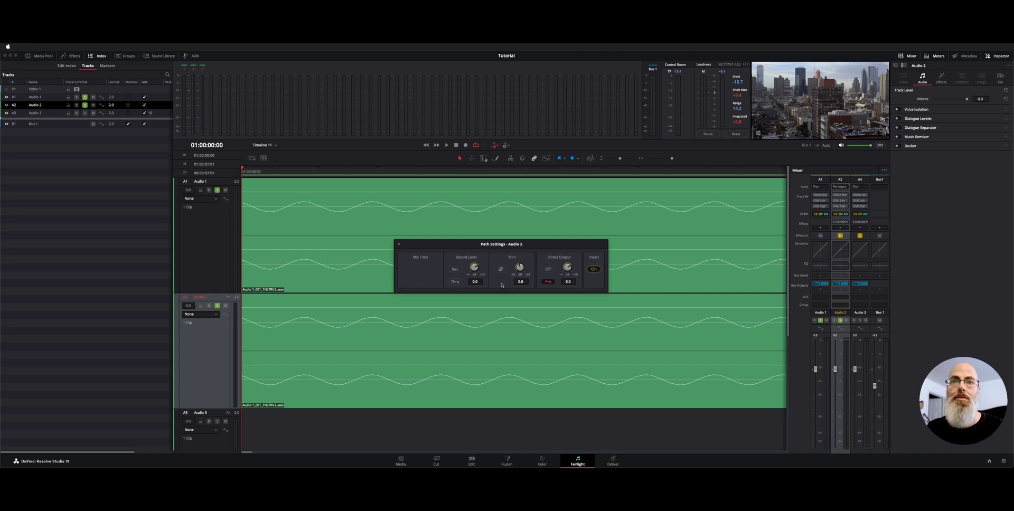
key(space)
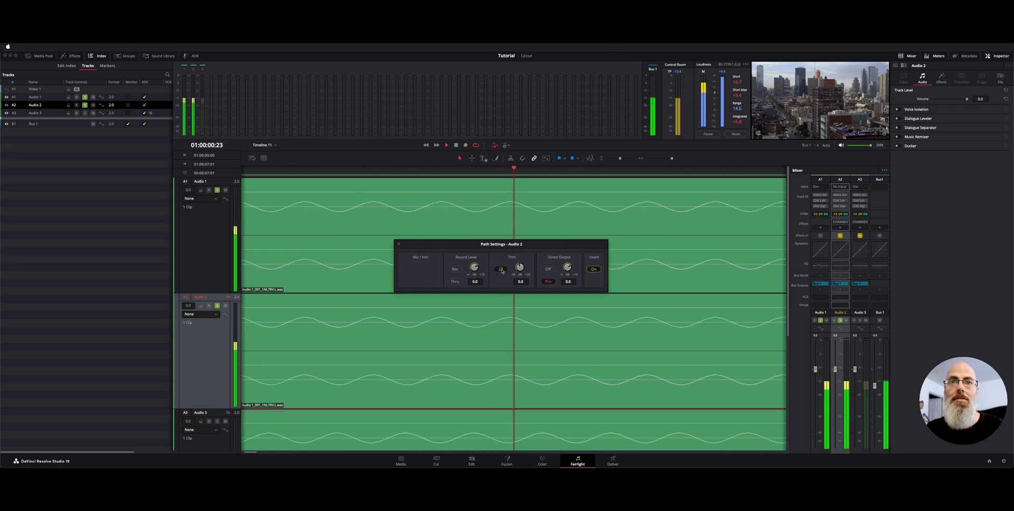
click(502, 269)
key(space)
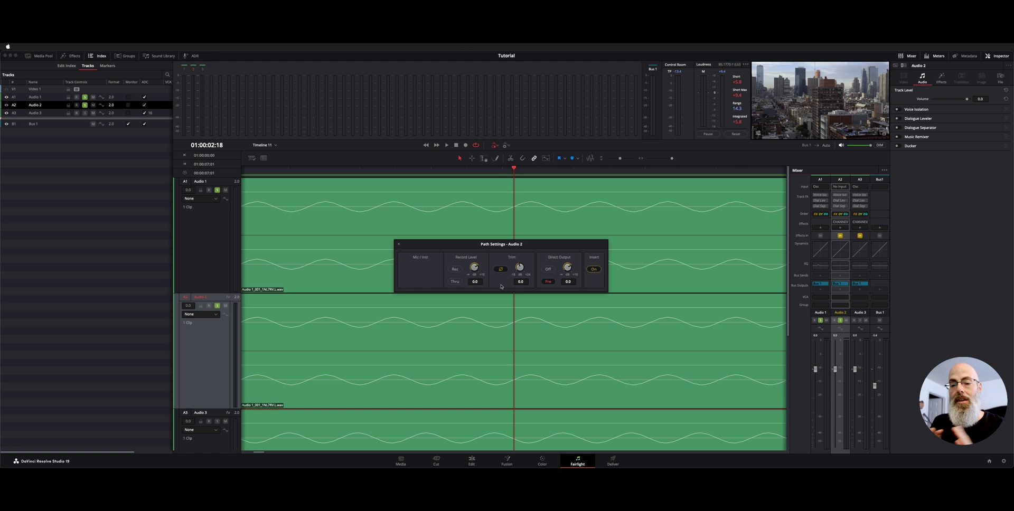
- Close Audio 2's path settings, deselect the track and return to the start
click(399, 244)
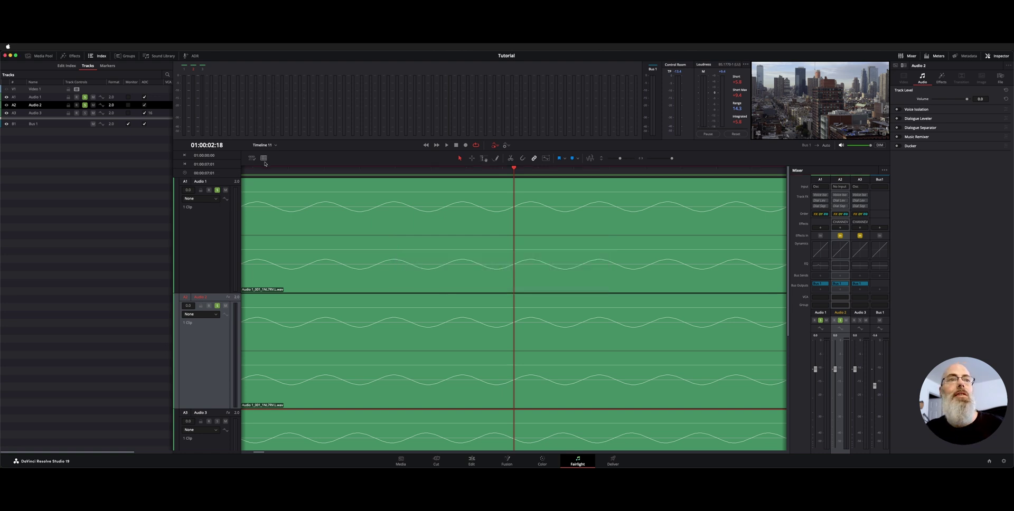
click(267, 291)
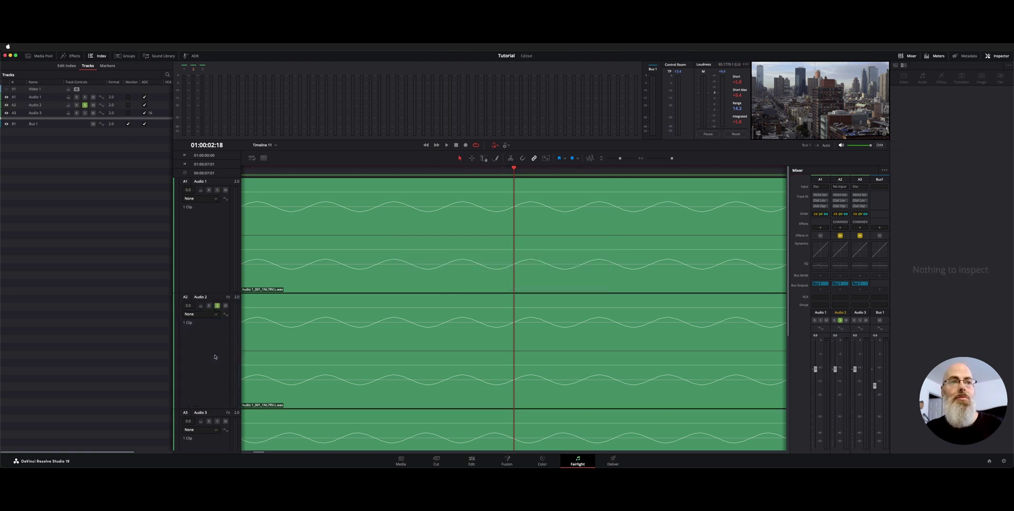
scroll(266, 292, down, 2)
key(Home)
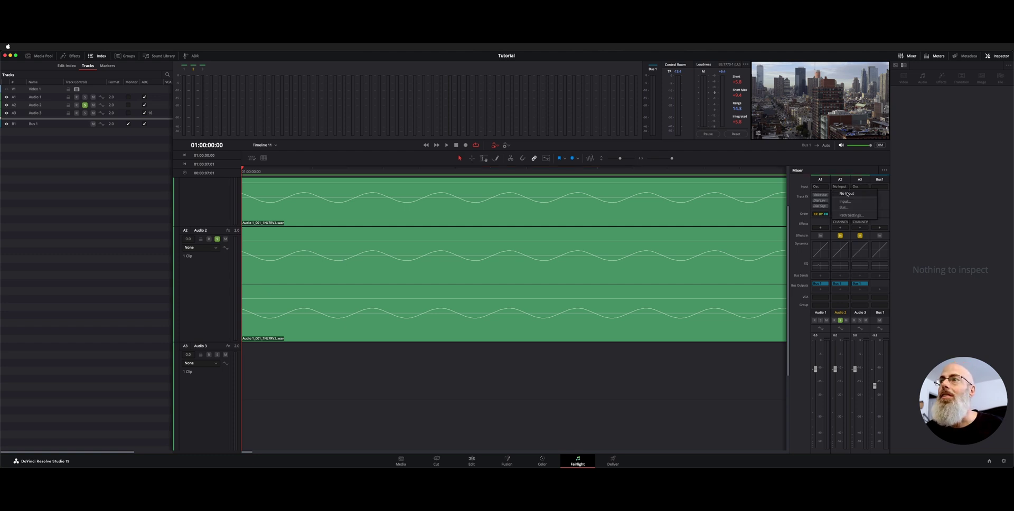
- Switch Audio 2's Trim Ø phase inversion off in path settings, close them, and play
click(836, 215)
click(500, 263)
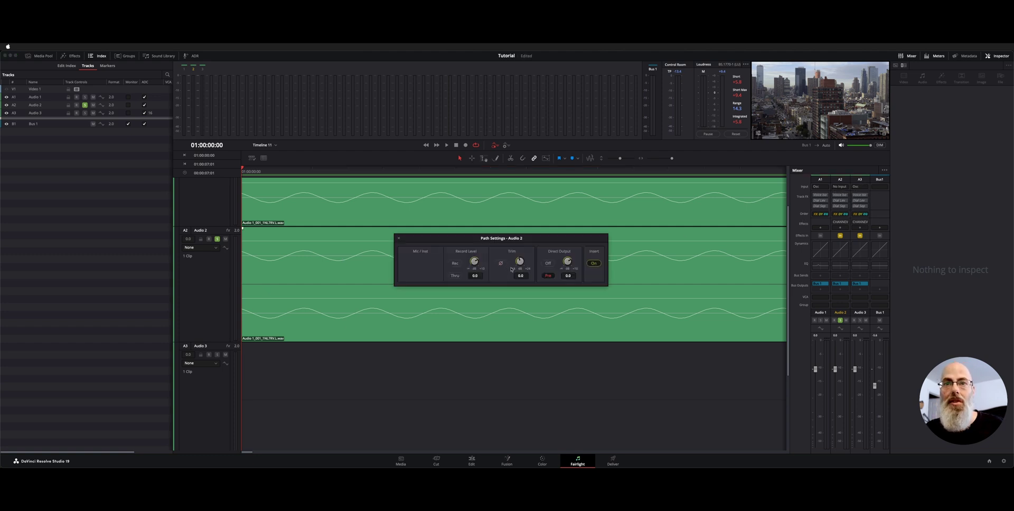
click(399, 238)
key(space)
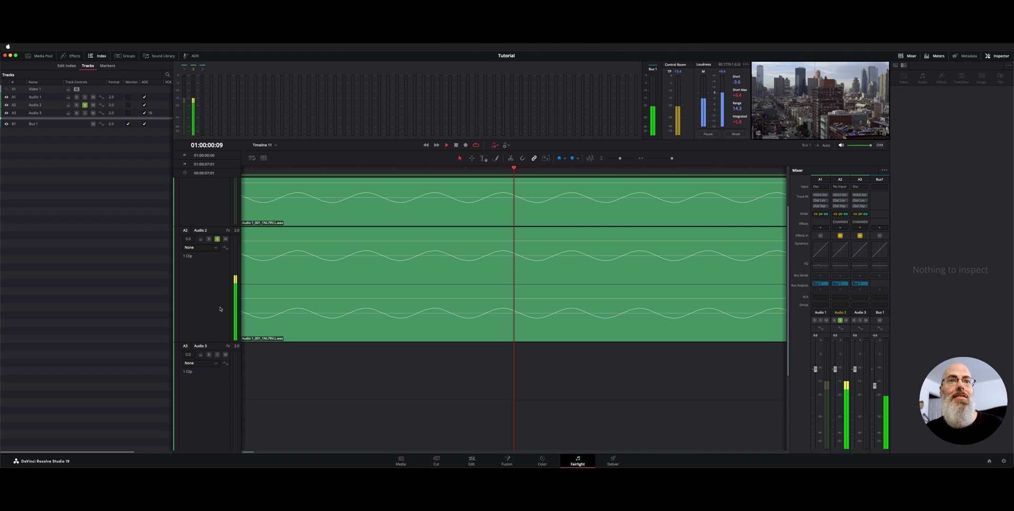
scroll(220, 309, down, 1)
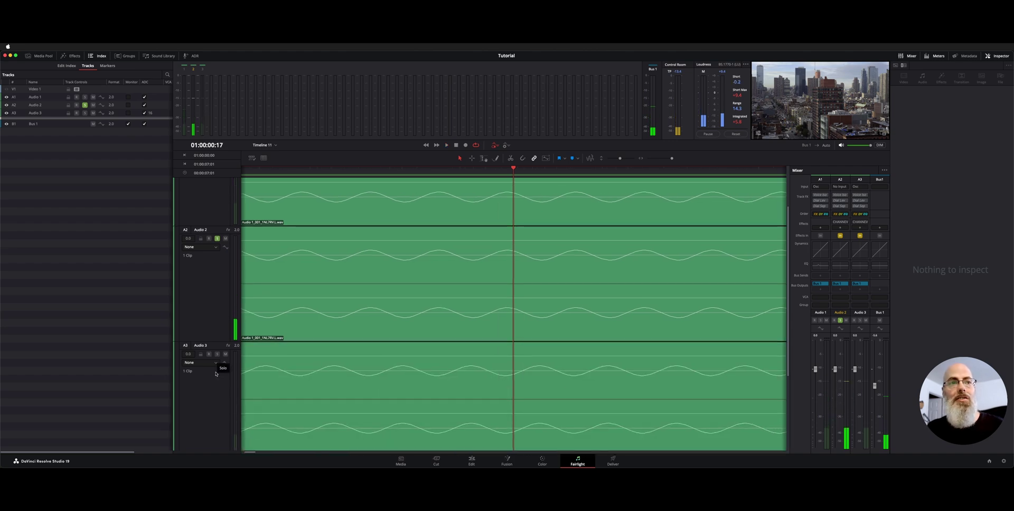
click(215, 374)
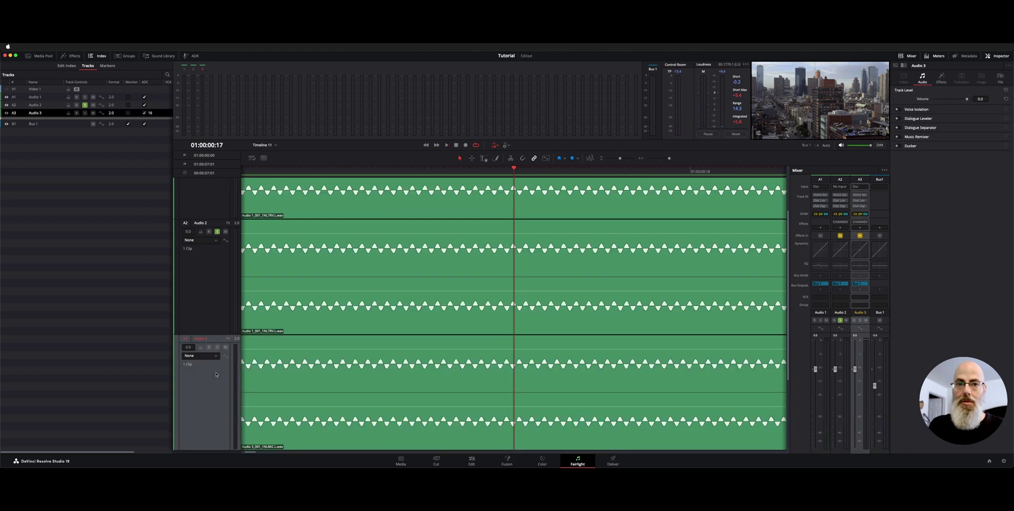
click(510, 170)
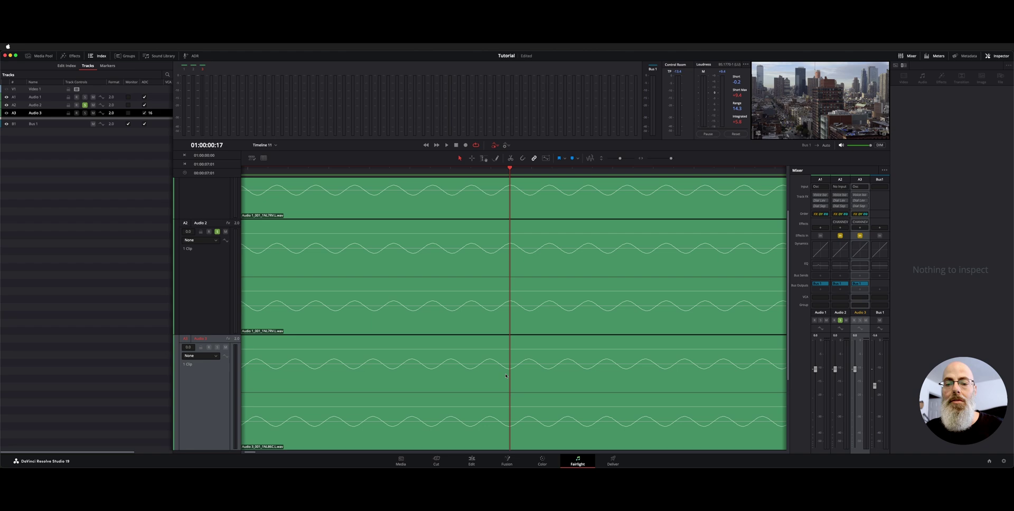
- Solo Audio 3 alongside Audio 2 and save the project
key(ctrl+z)
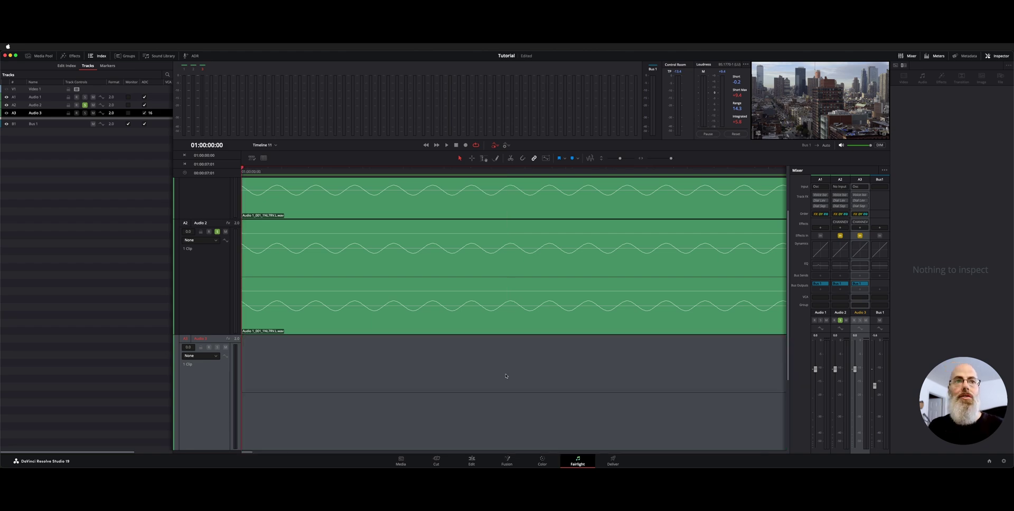
key(ctrl+minus)
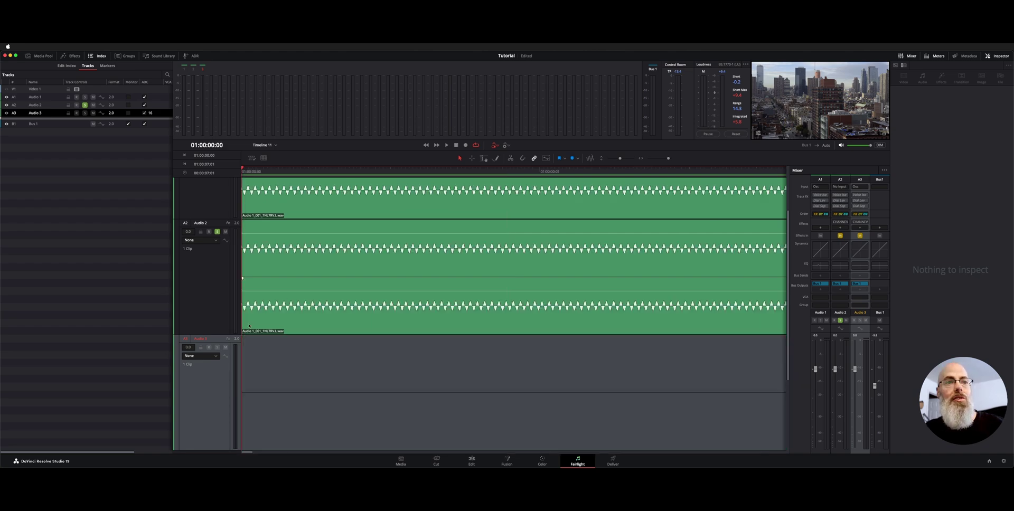
click(217, 347)
click(279, 367)
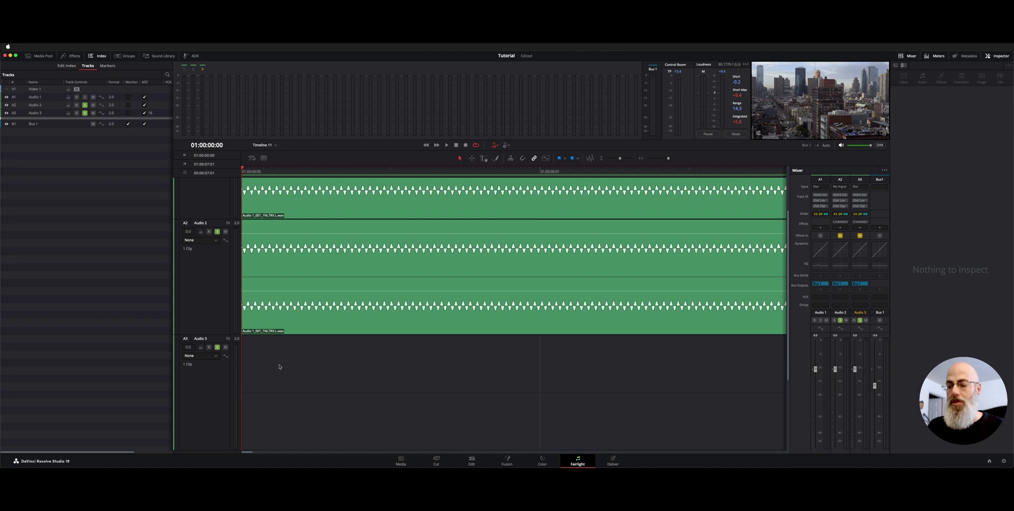
scroll(280, 367, right, 5)
scroll(281, 366, right, 3)
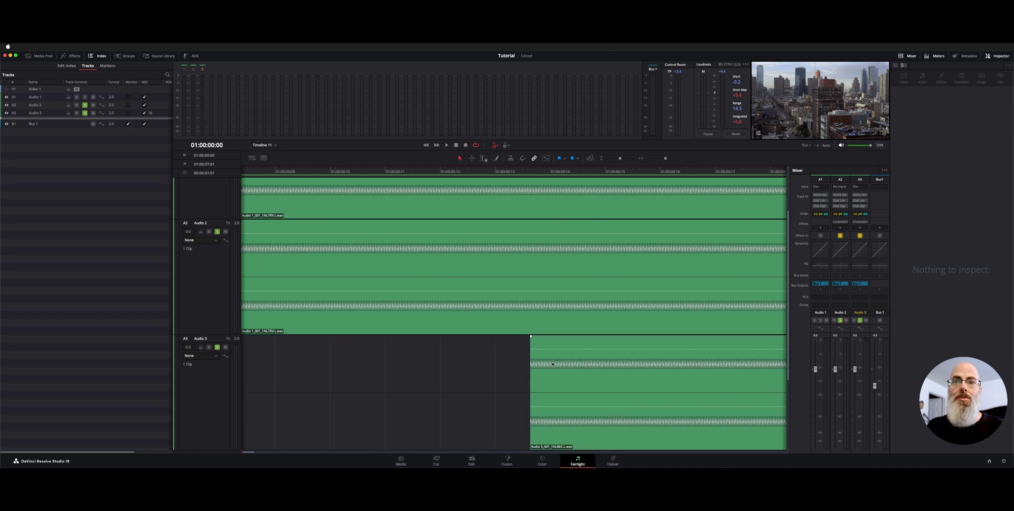
key(ctrl+s)
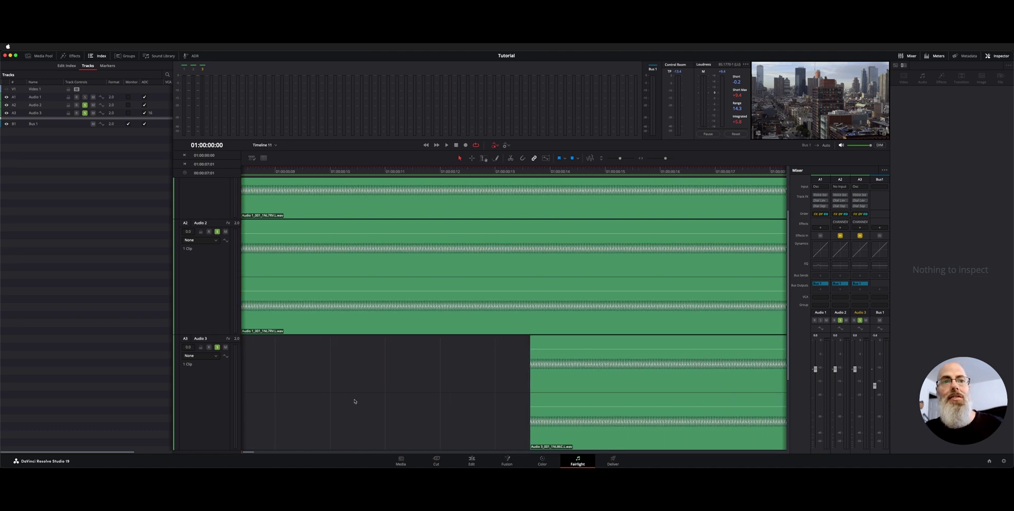
- Play the soloed tracks and zoom in around the playhead to see the sine waves
scroll(355, 401, left, 8)
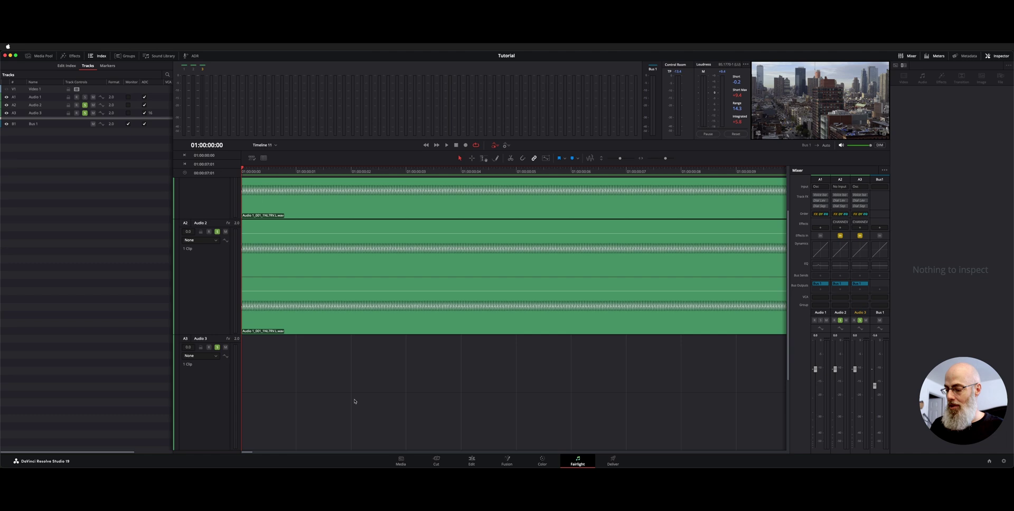
key(space)
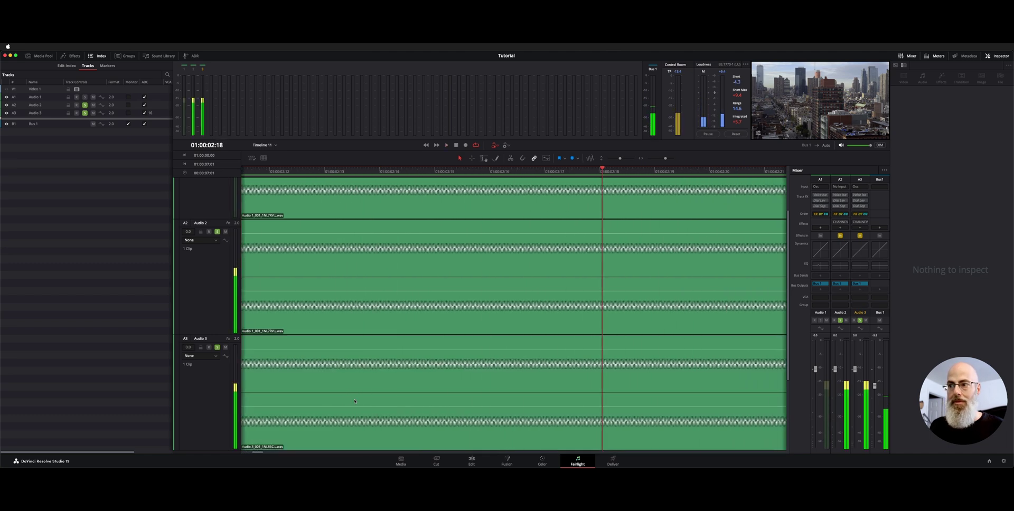
key(super+minus)
key(super+equal)
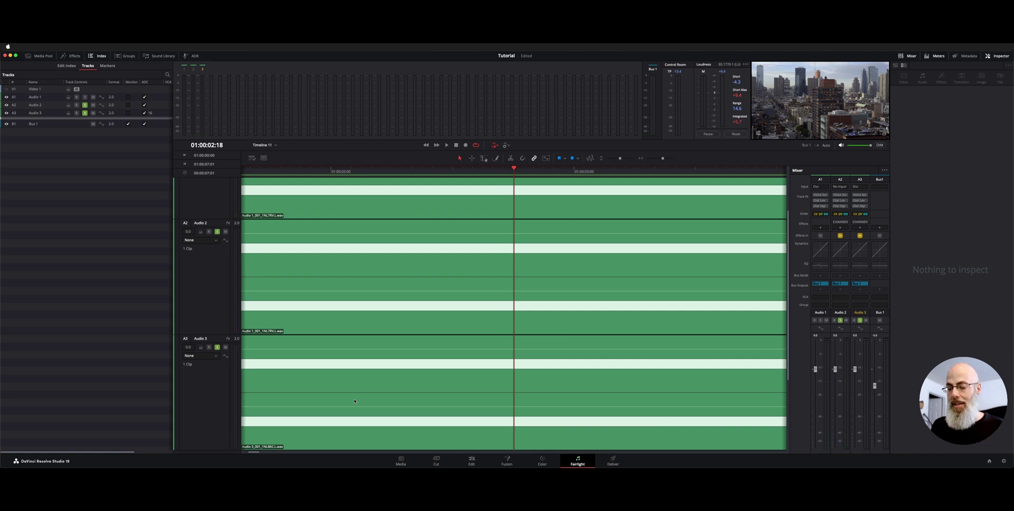
key(super+equal)
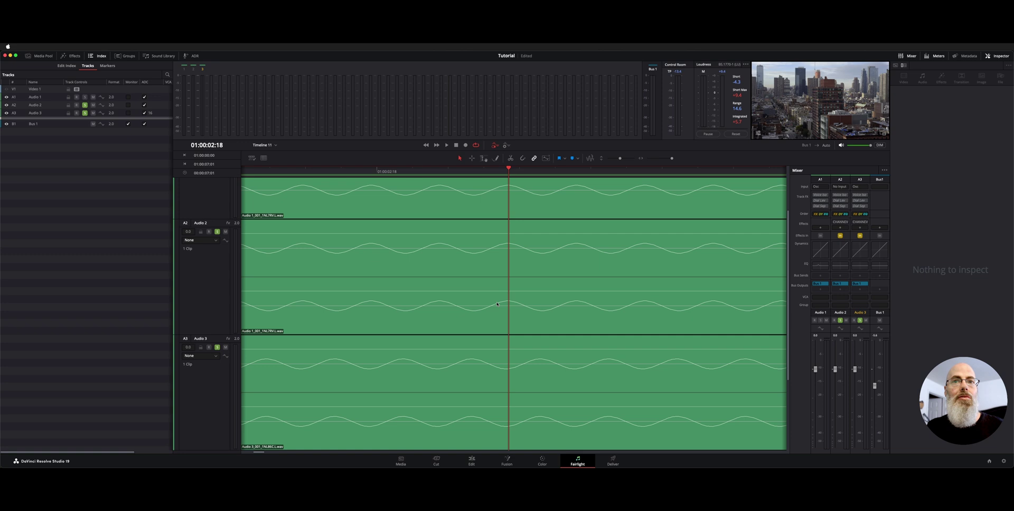
click(484, 271)
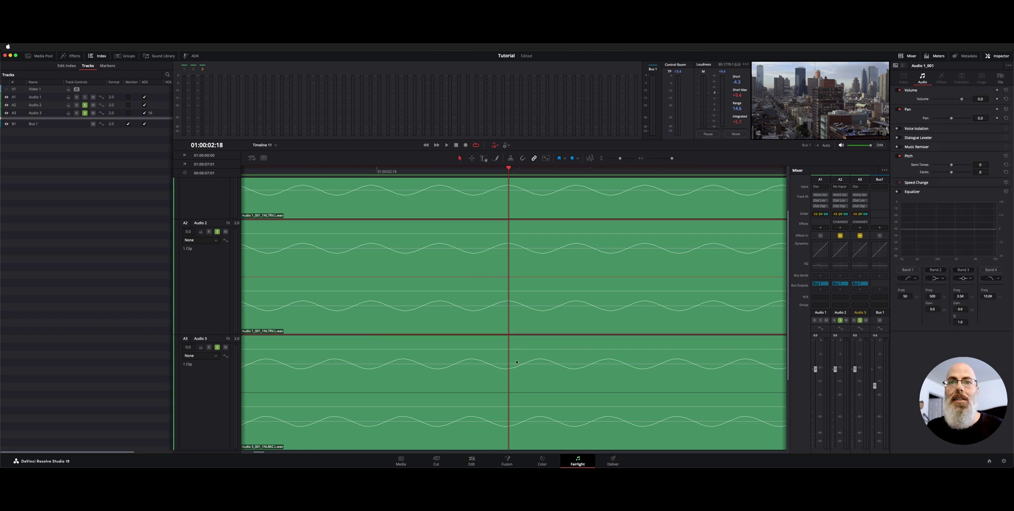
click(505, 387)
key(d)
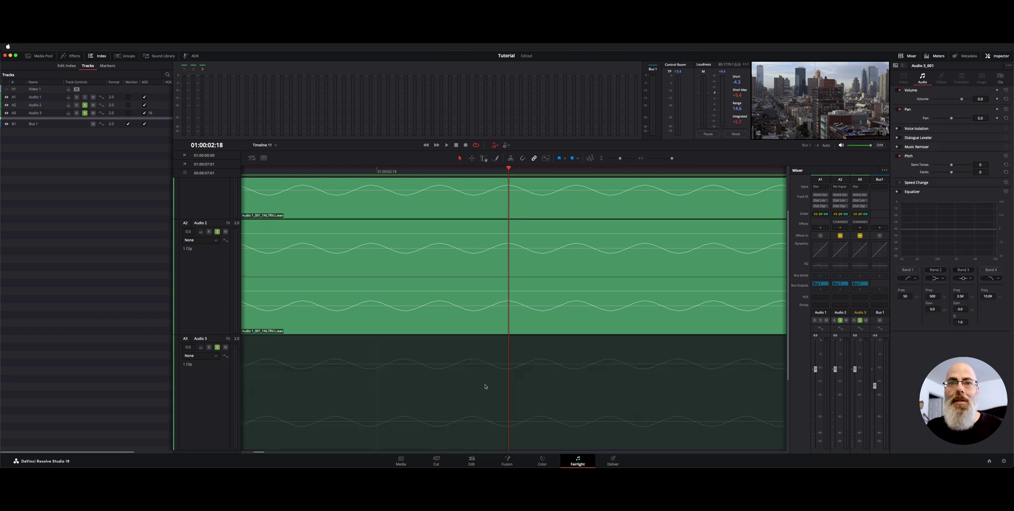
key(d)
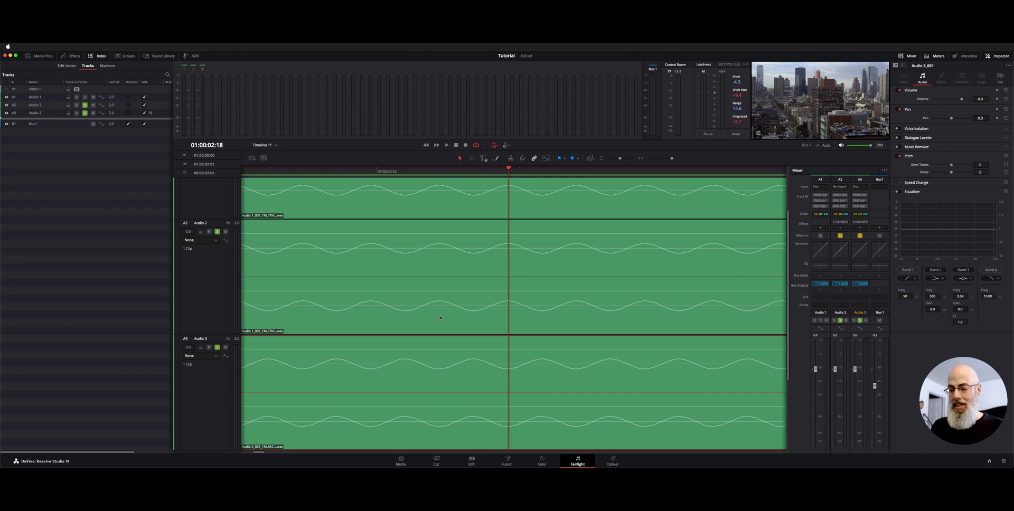
key(Home)
key(space)
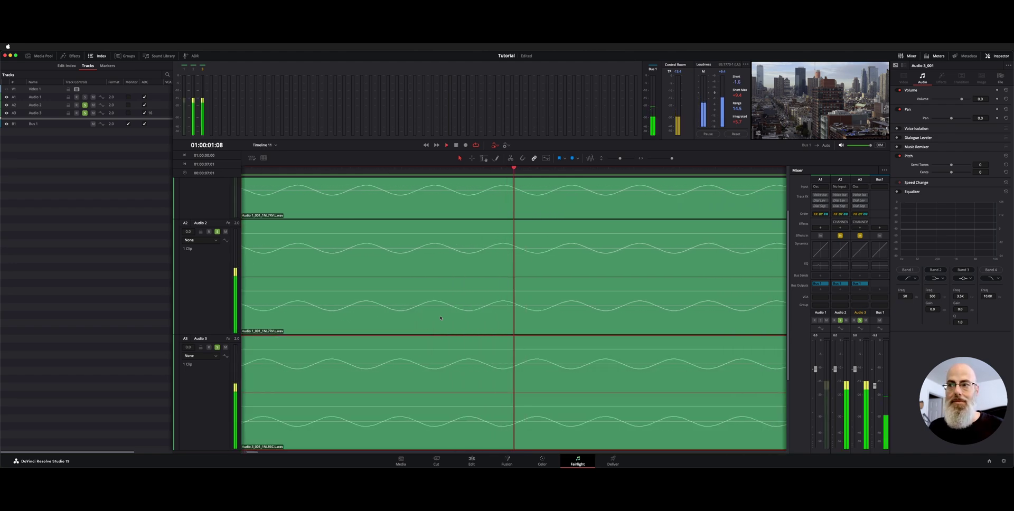
key(space)
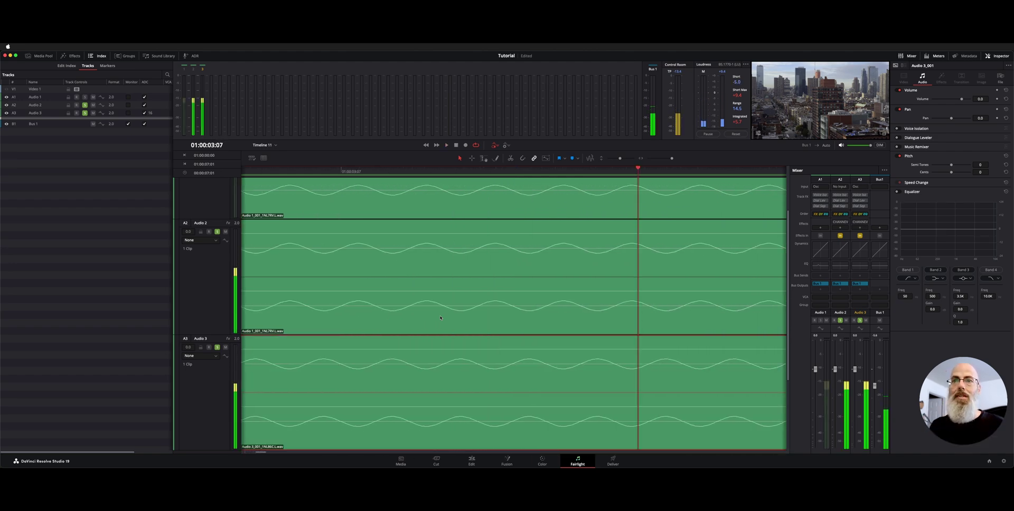
scroll(441, 317, down, 2)
scroll(440, 318, down, 2)
scroll(441, 318, down, 3)
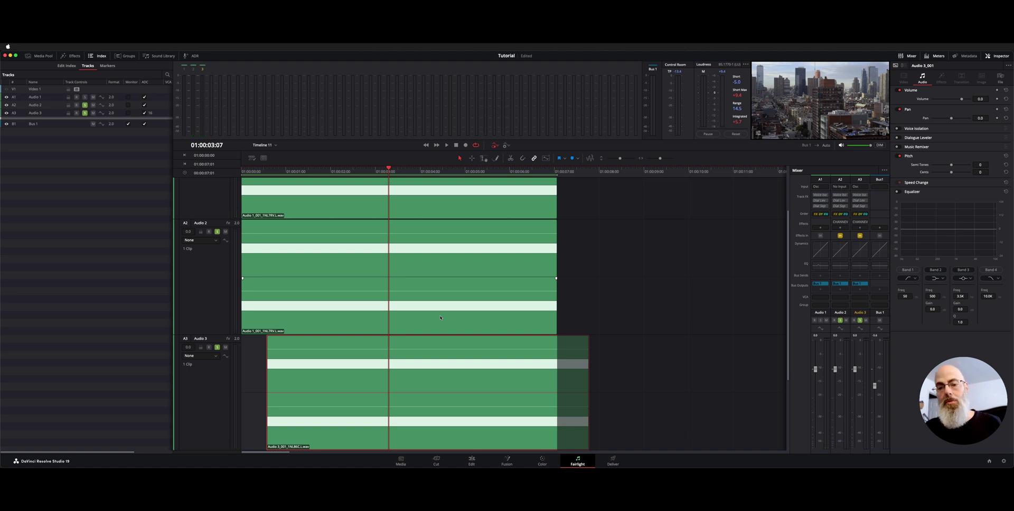
- Save with Cmd+S, then zoom in twice to frame-level detail of the sine cycles
key(super+s)
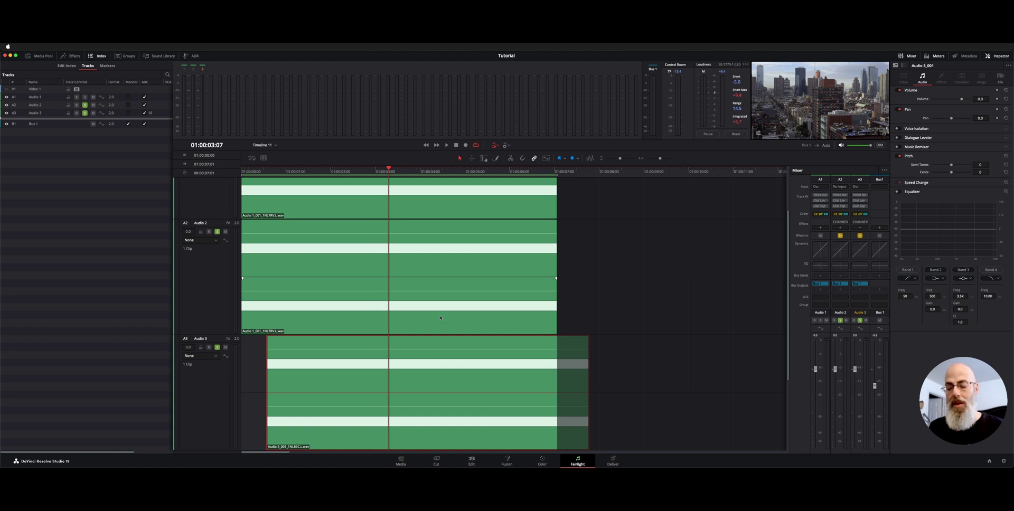
key(super+equal)
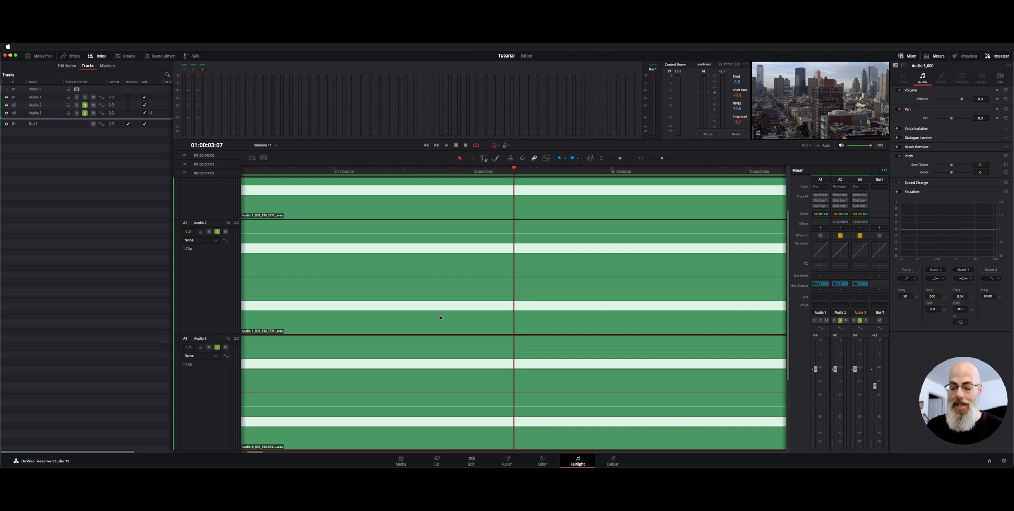
key(super+equal)
key(super+equal)
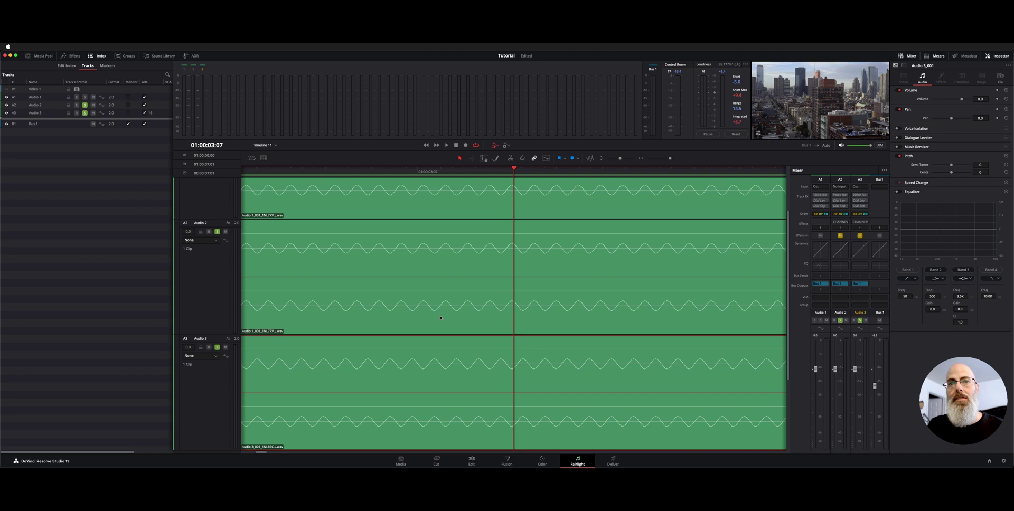